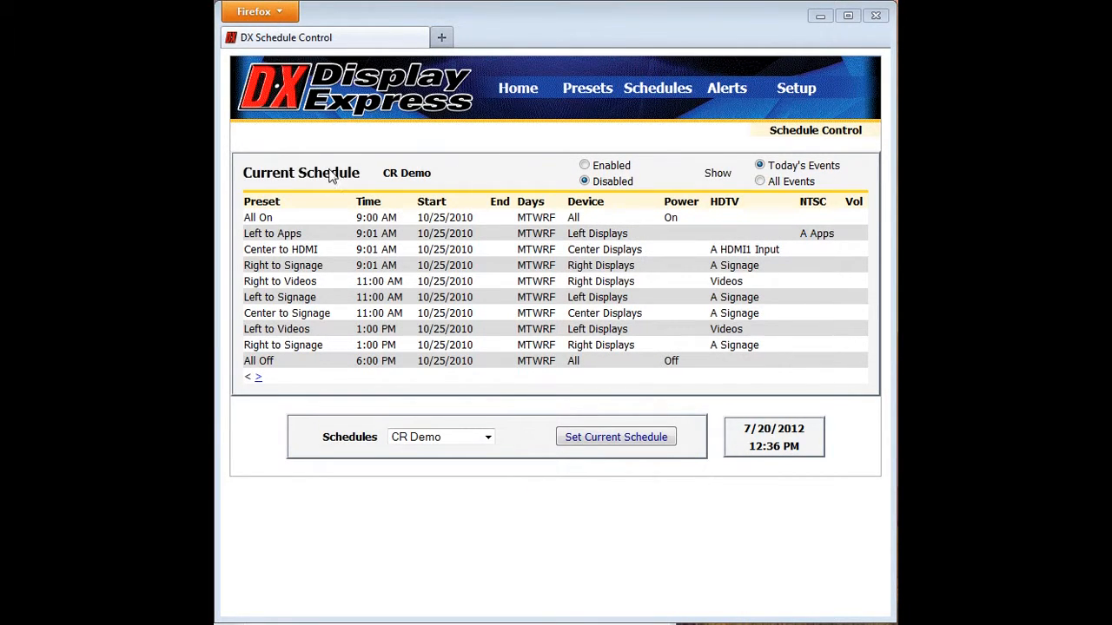
- List all events of the current schedule, and switch the list back to today's events
{"action": "left_click", "coordinate": [584, 181]}
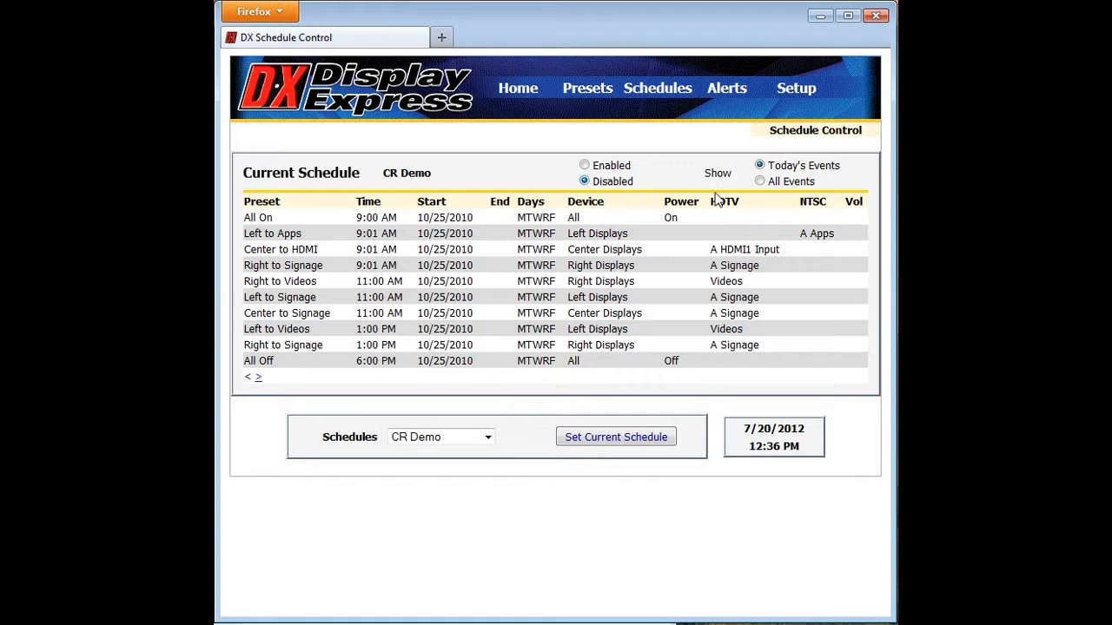
{"action": "left_click", "coordinate": [760, 182]}
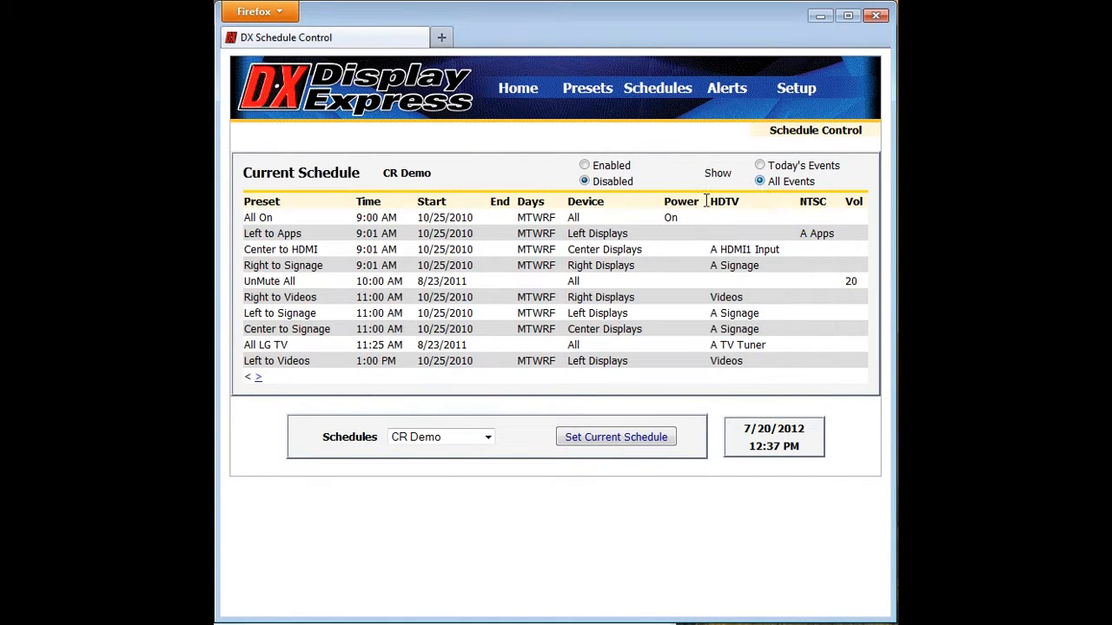
{"action": "left_click", "coordinate": [760, 166]}
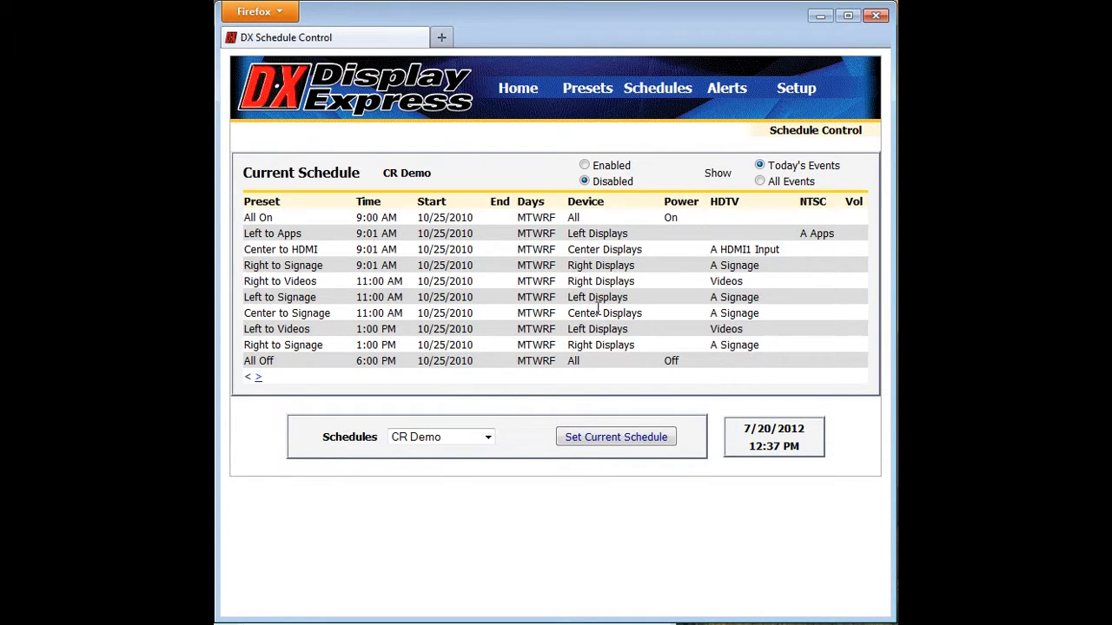
- Set Alternate as the current schedule, and replace it with Default Schedule
{"action": "left_click", "coordinate": [487, 437]}
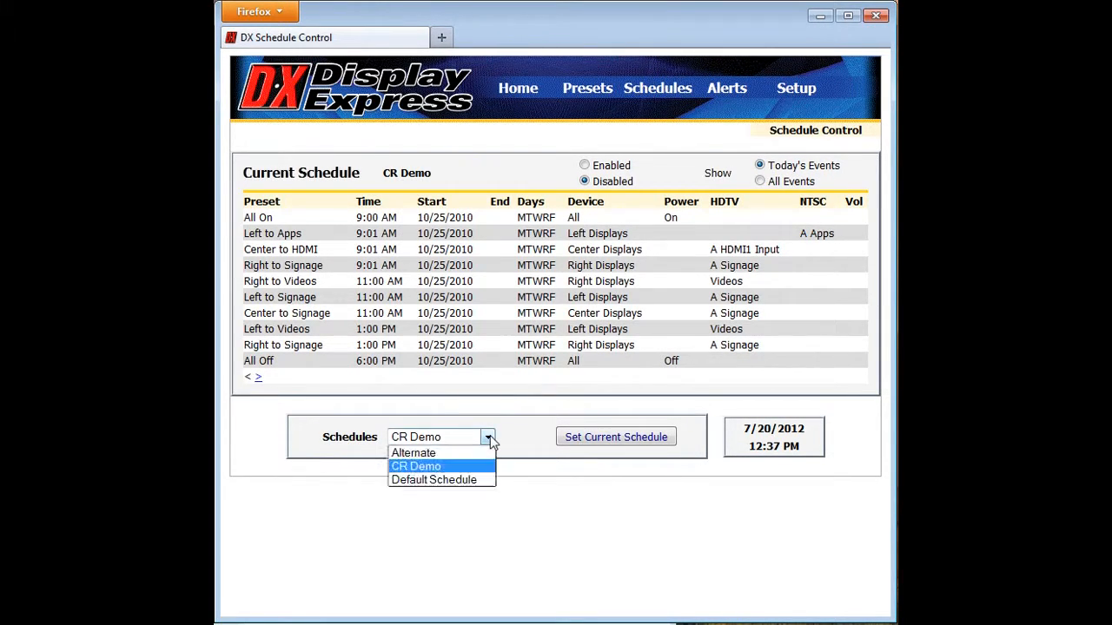
{"action": "left_click", "coordinate": [474, 454]}
{"action": "left_click", "coordinate": [607, 445]}
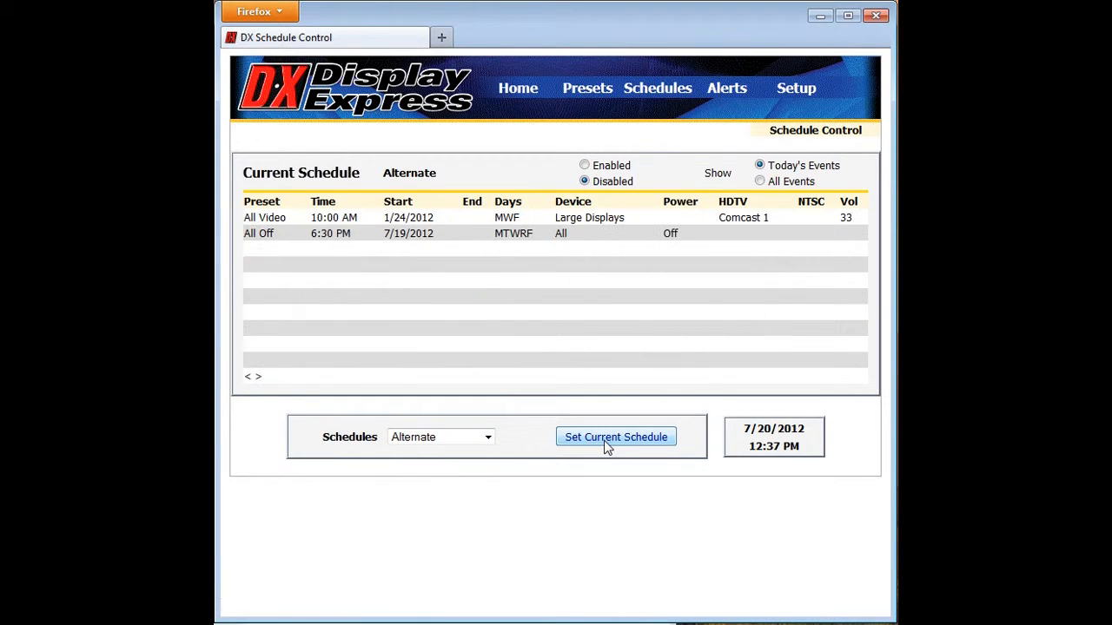
{"action": "left_click", "coordinate": [486, 437]}
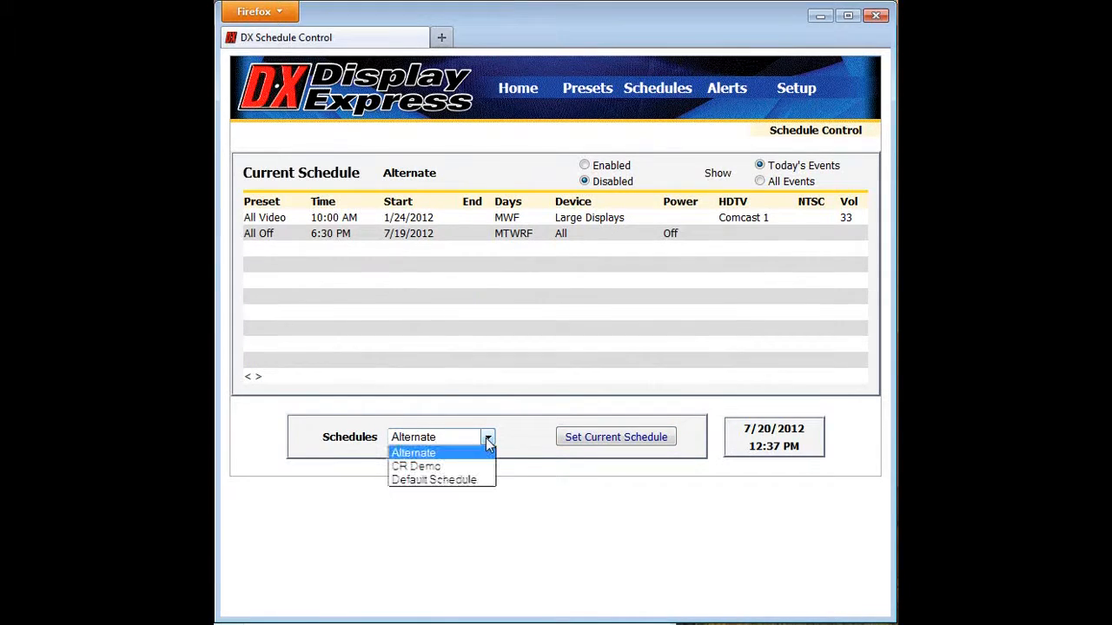
{"action": "left_click", "coordinate": [480, 479]}
{"action": "left_click", "coordinate": [624, 439]}
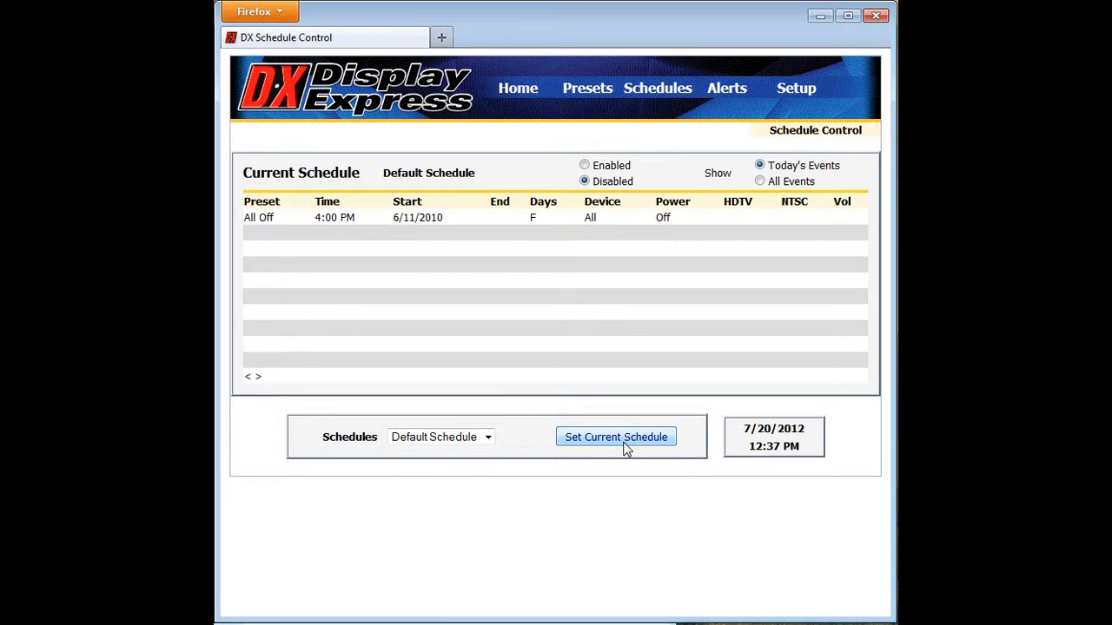
- Set CR Demo as the current schedule
{"action": "left_click", "coordinate": [490, 440]}
{"action": "left_click", "coordinate": [461, 467]}
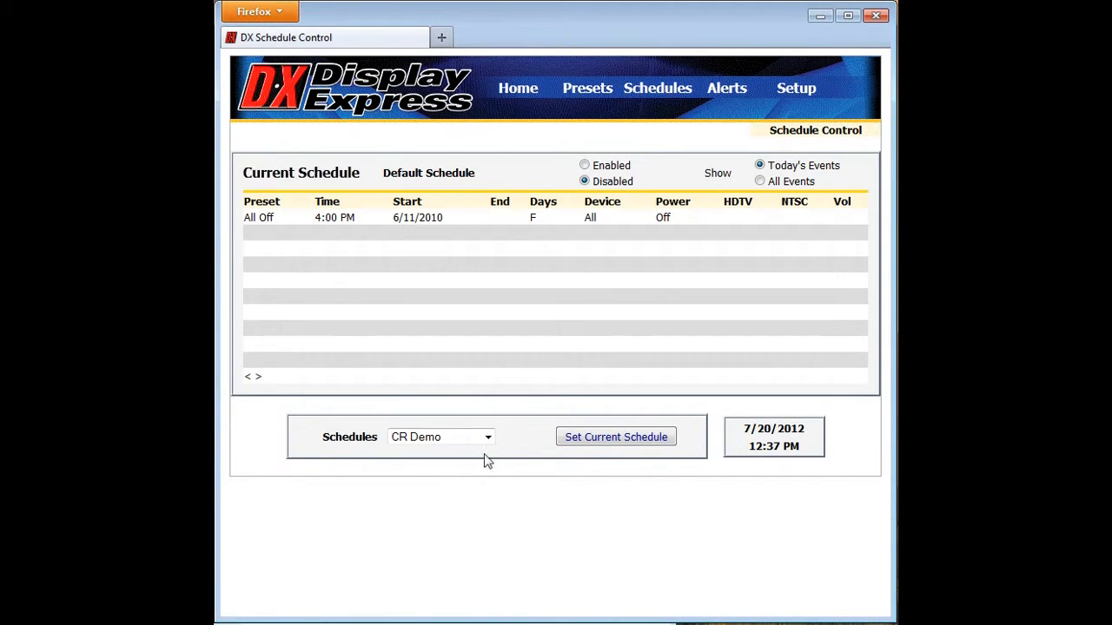
{"action": "left_click", "coordinate": [638, 442]}
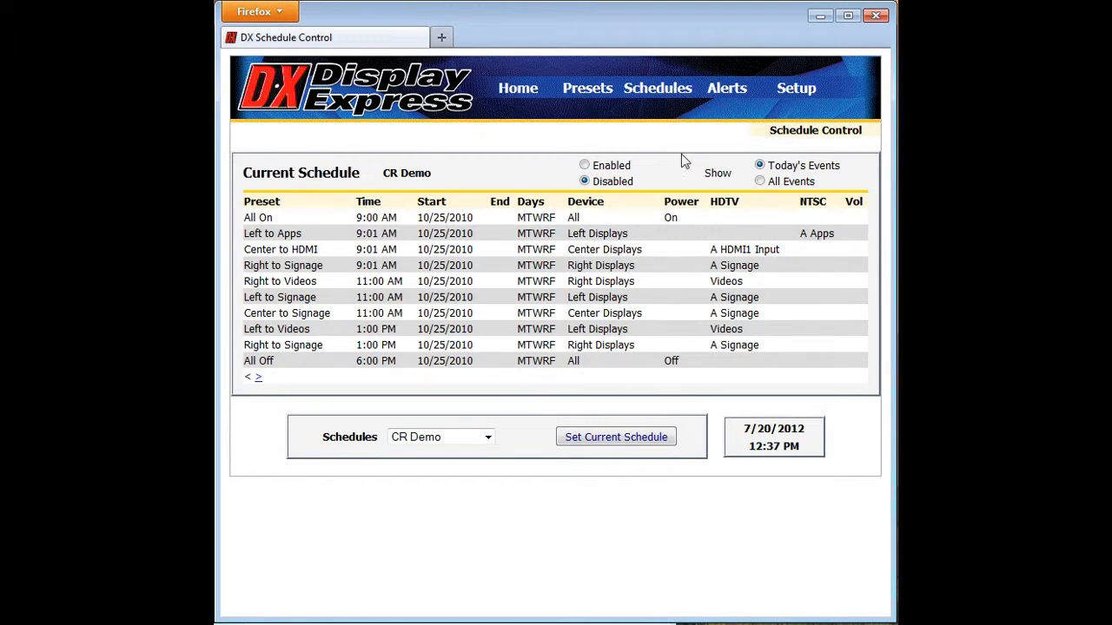
- Open the schedule editor and load the existing CR Demo schedule for editing
{"action": "mouse_move", "coordinate": [676, 95]}
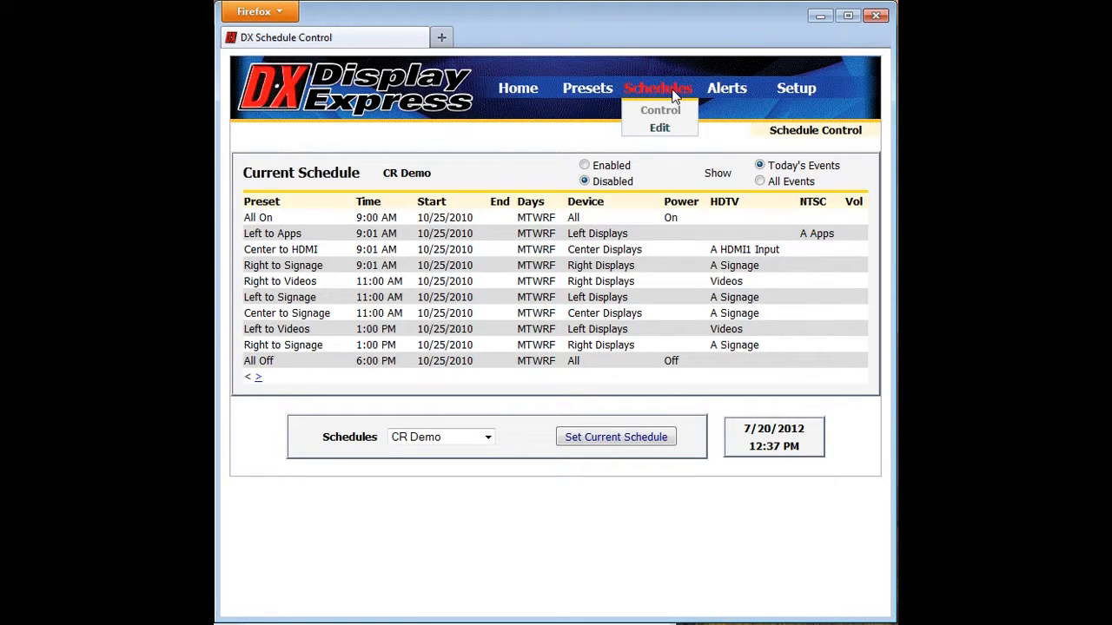
{"action": "left_click", "coordinate": [661, 129]}
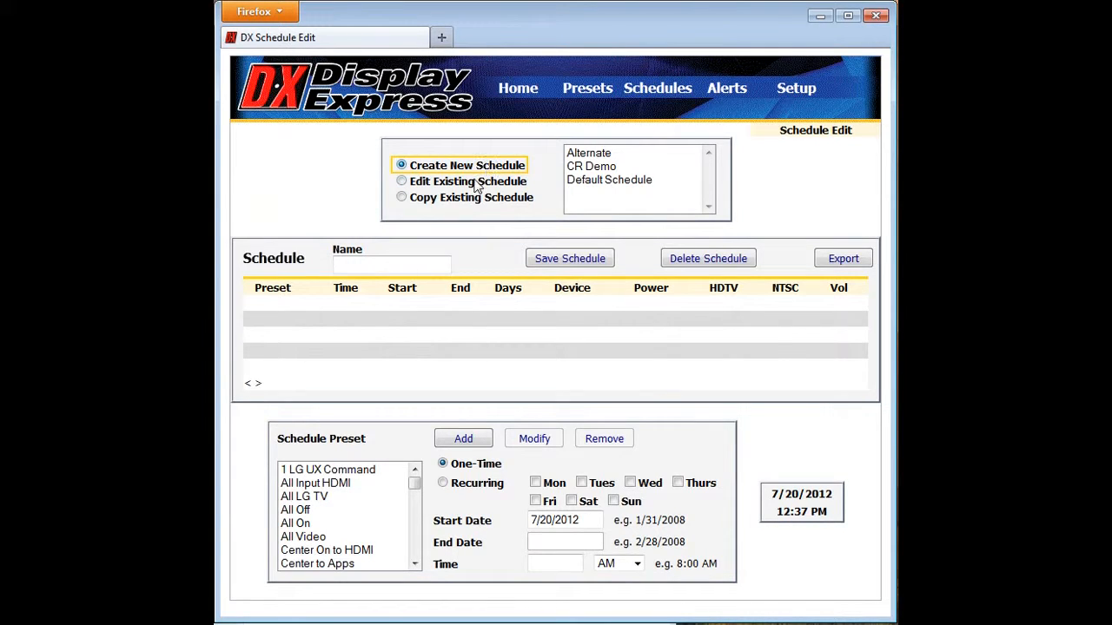
{"action": "left_click", "coordinate": [611, 167]}
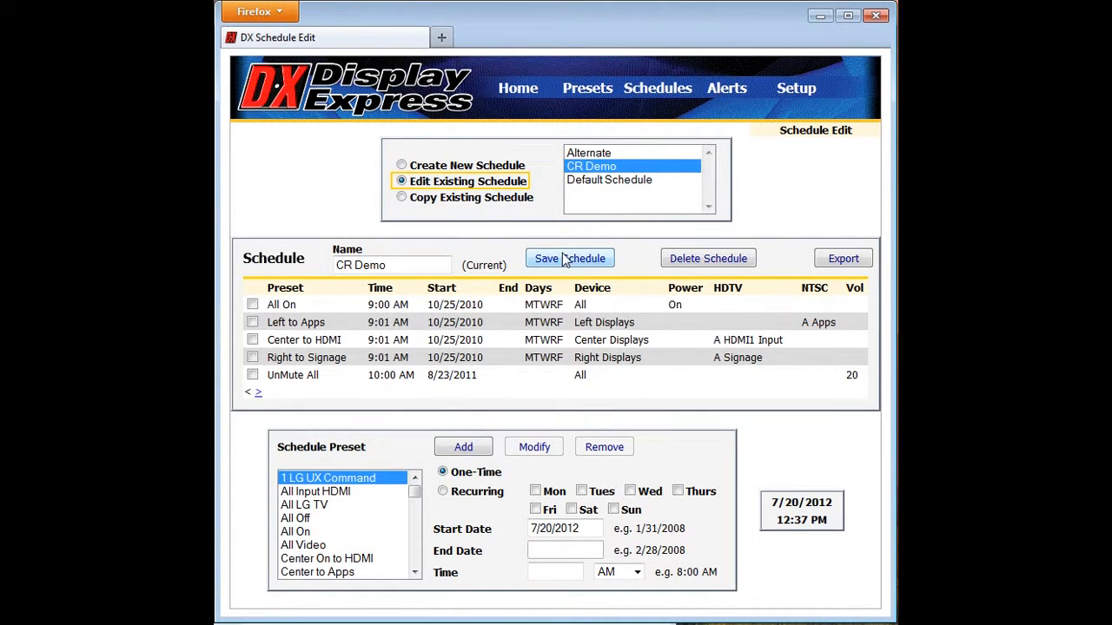
{"action": "left_click", "coordinate": [427, 268]}
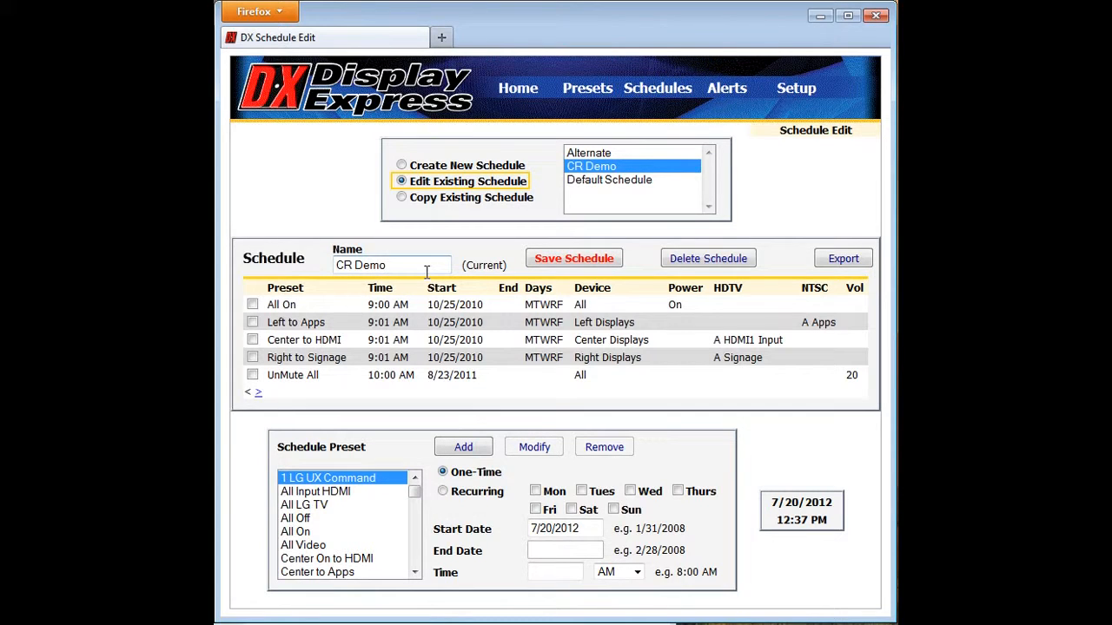
- Change the preset of the Center to HDMI event to Center to Signage and save the schedule
{"action": "left_click", "coordinate": [253, 340]}
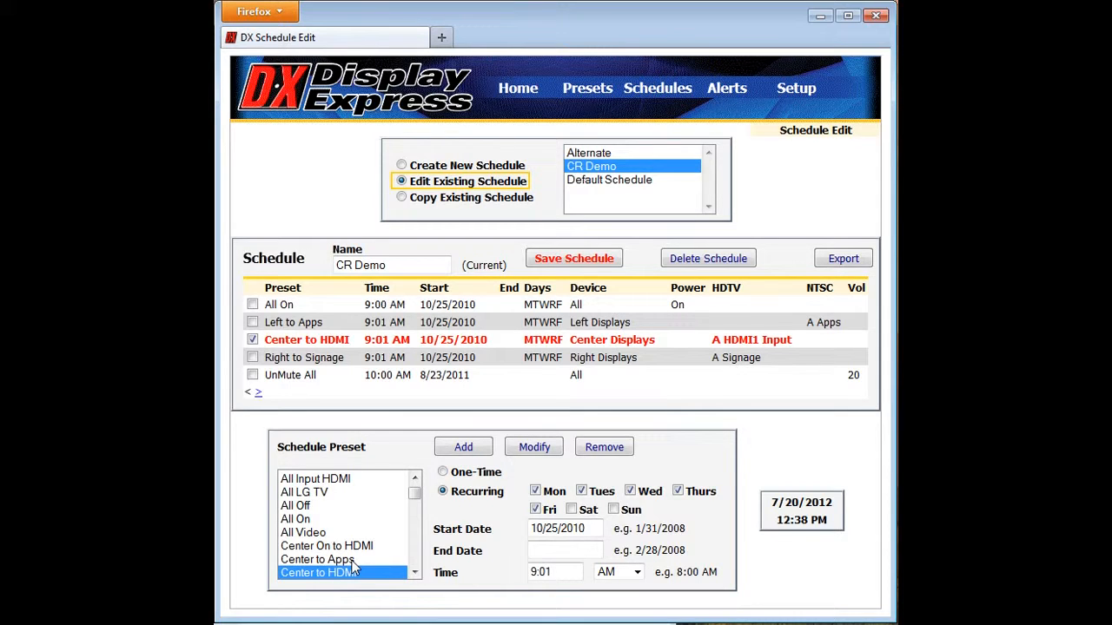
{"action": "scroll", "coordinate": [400, 572], "scroll_direction": "down", "scroll_amount": 1}
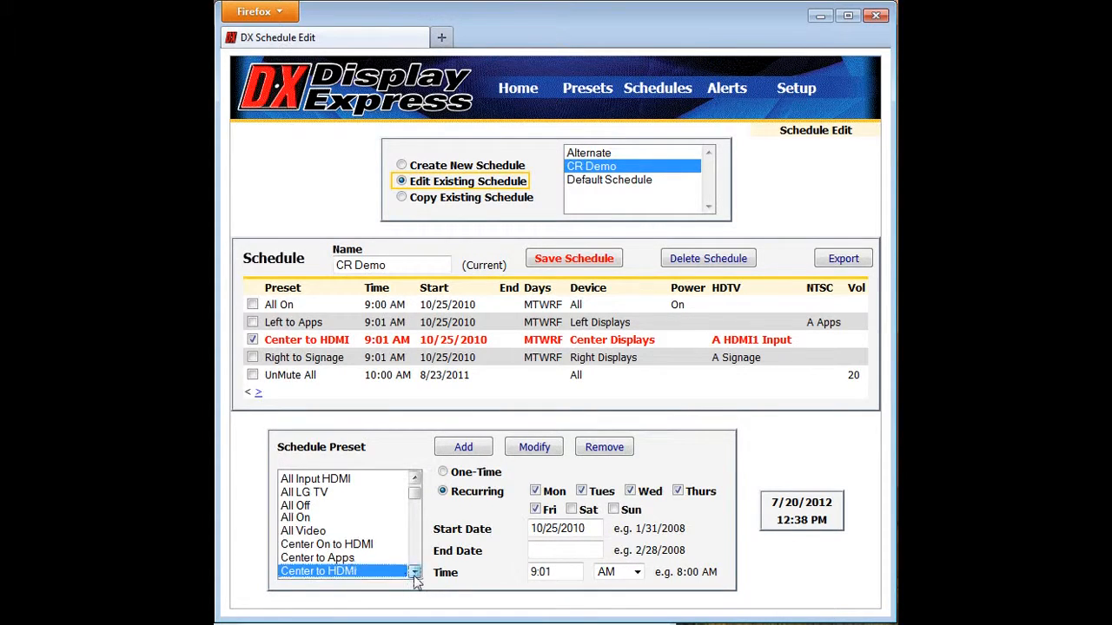
{"action": "left_click", "coordinate": [354, 559]}
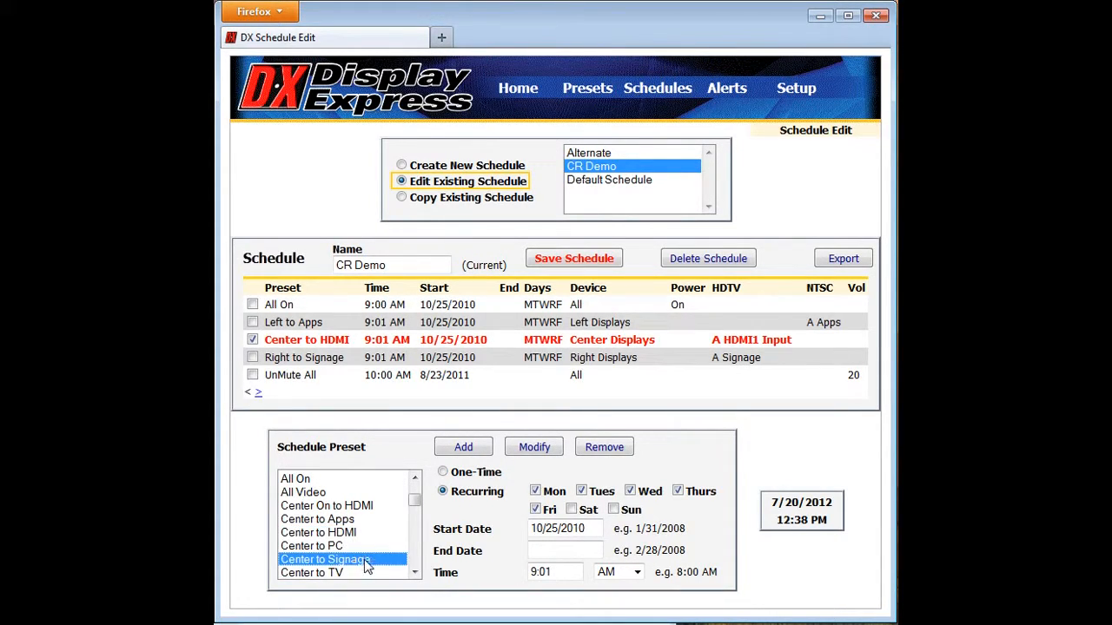
{"action": "left_click", "coordinate": [538, 452]}
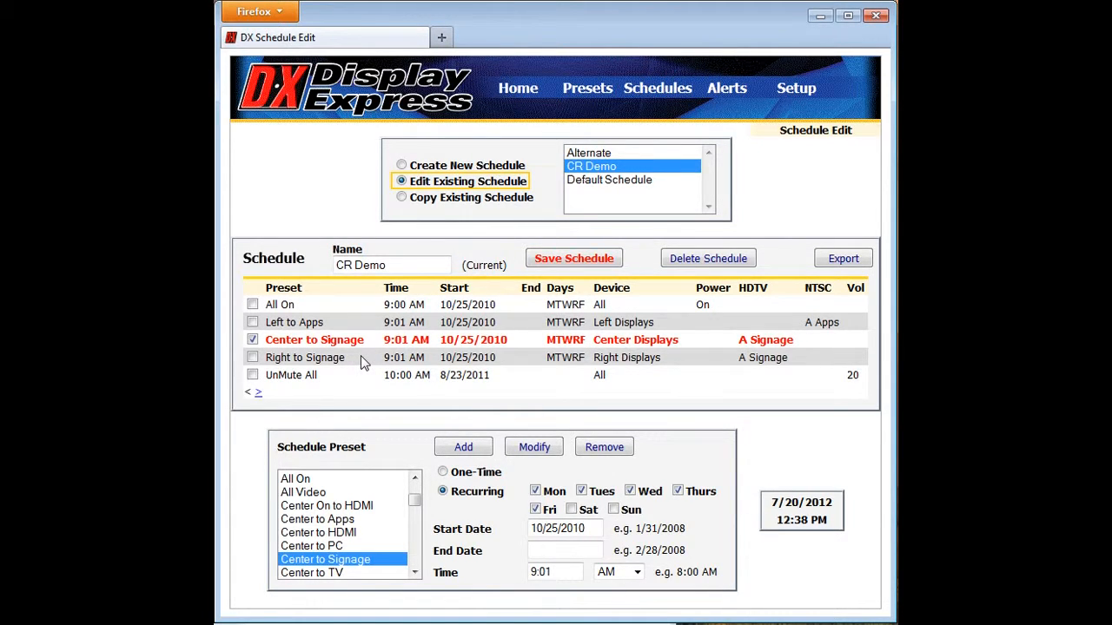
{"action": "left_click", "coordinate": [545, 263]}
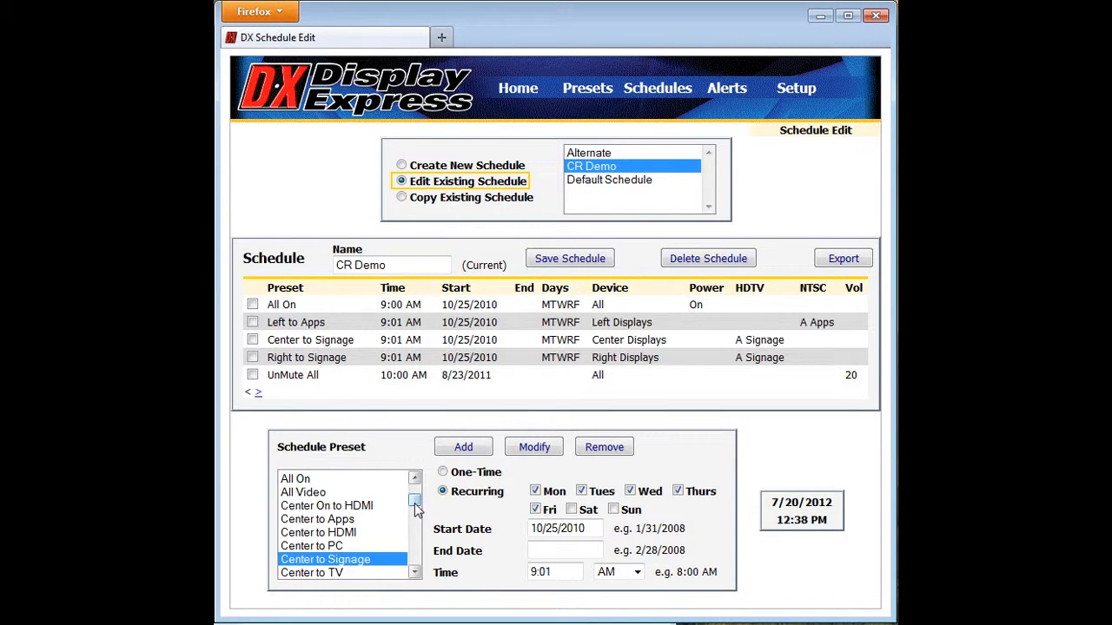
- Add an All Off event to the CR Demo schedule at 7:30 PM, recurring Monday to Friday from 10/25/2010
{"action": "left_click_drag", "start_coordinate": [414, 508], "coordinate": [417, 481]}
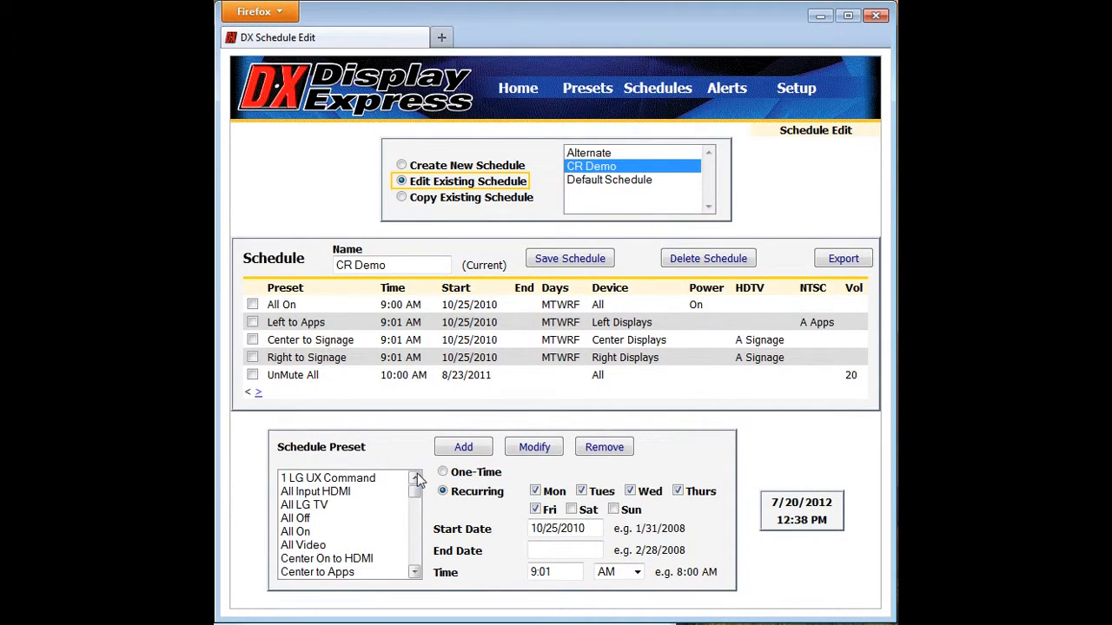
{"action": "left_click", "coordinate": [317, 534]}
{"action": "left_click", "coordinate": [306, 519]}
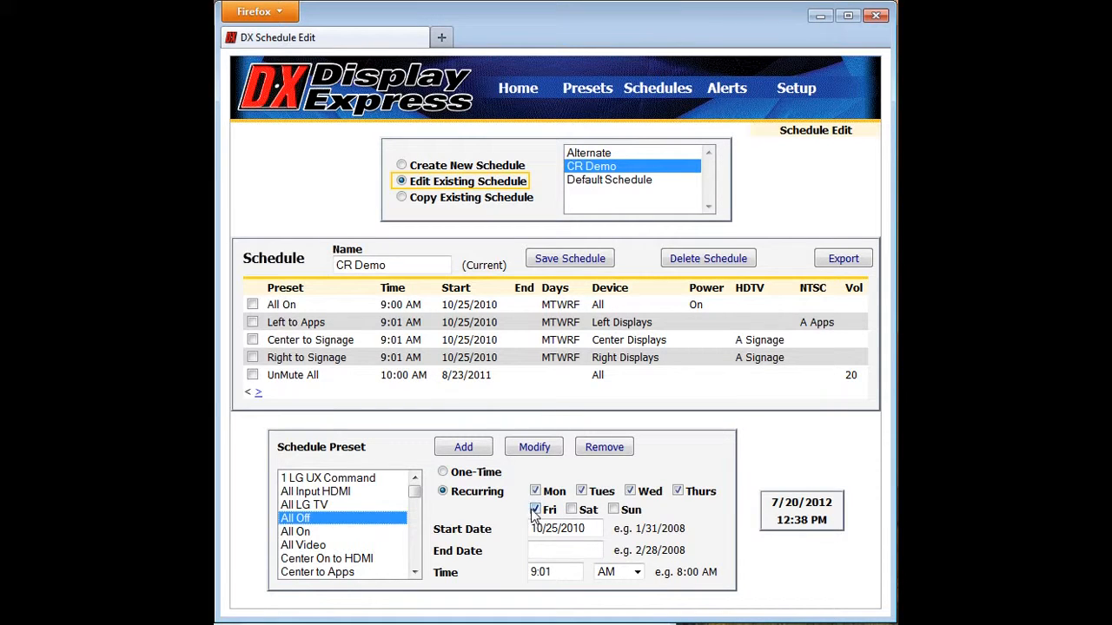
{"action": "left_click", "coordinate": [596, 528]}
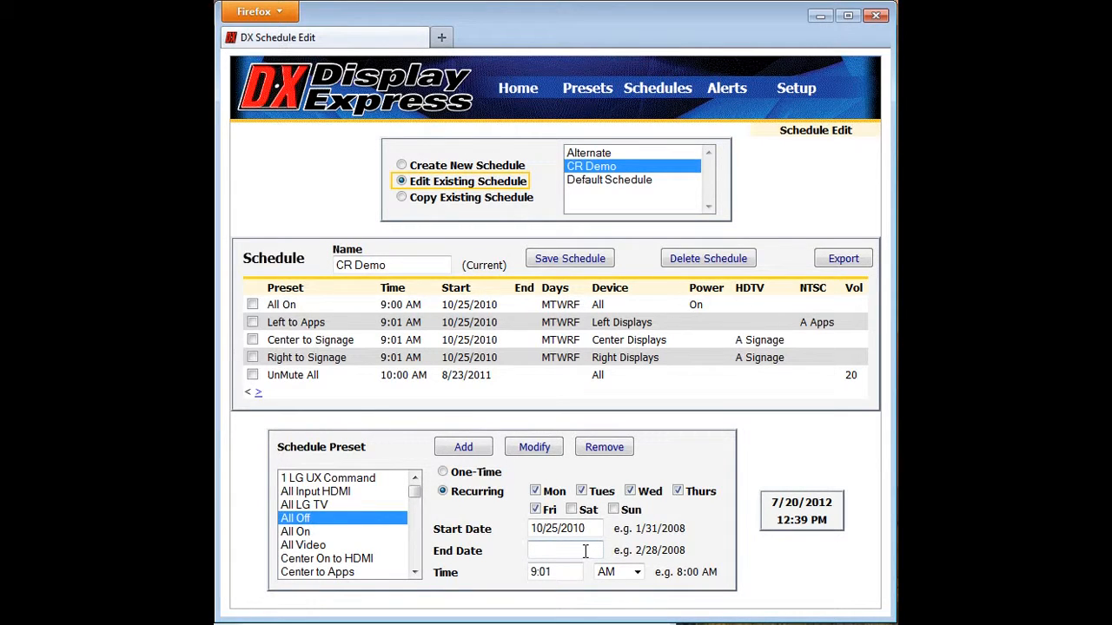
{"action": "left_click_drag", "start_coordinate": [586, 572], "coordinate": [531, 581]}
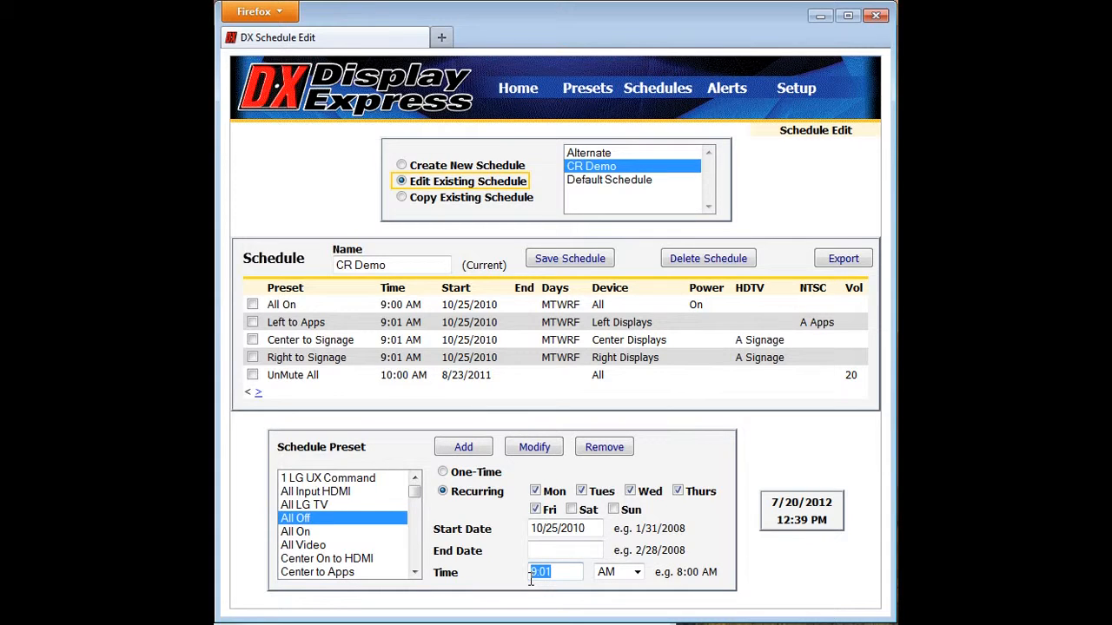
{"action": "type", "text": "7:30"}
{"action": "left_click", "coordinate": [637, 573]}
{"action": "left_click", "coordinate": [627, 602]}
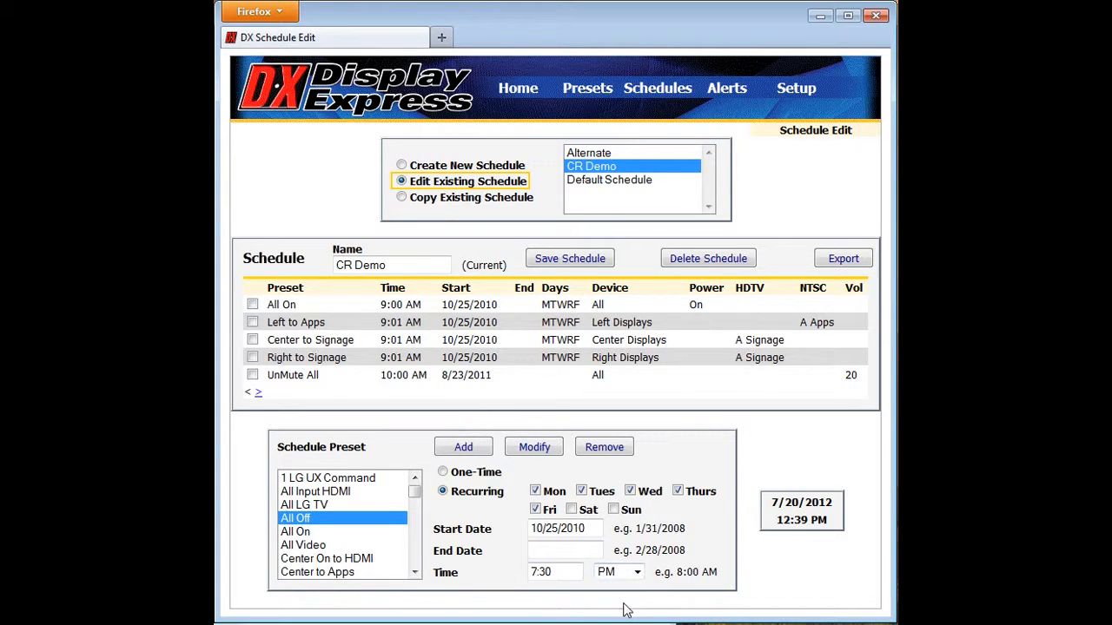
{"action": "left_click", "coordinate": [471, 453]}
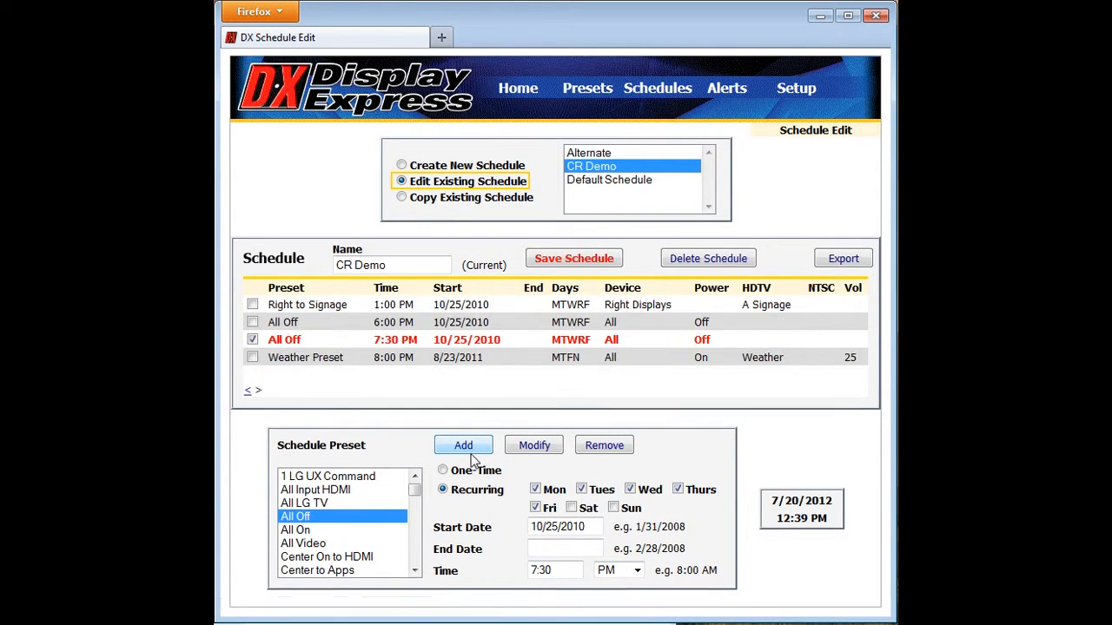
- Remove the Weather Preset event from the CR Demo schedule and save the schedule
{"action": "left_click", "coordinate": [252, 357]}
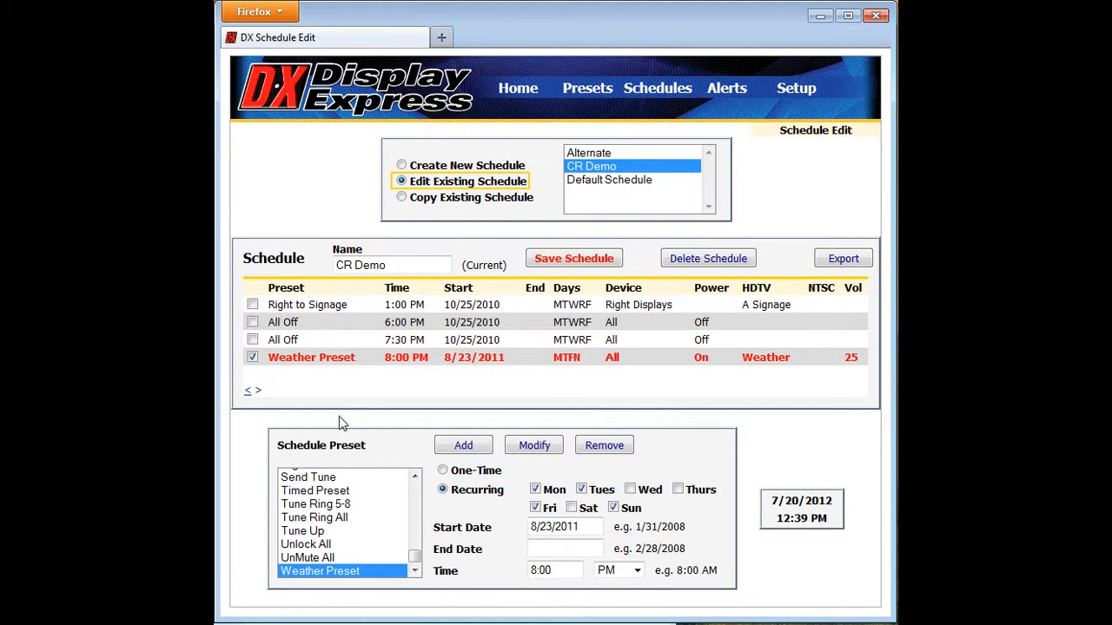
{"action": "left_click", "coordinate": [606, 448]}
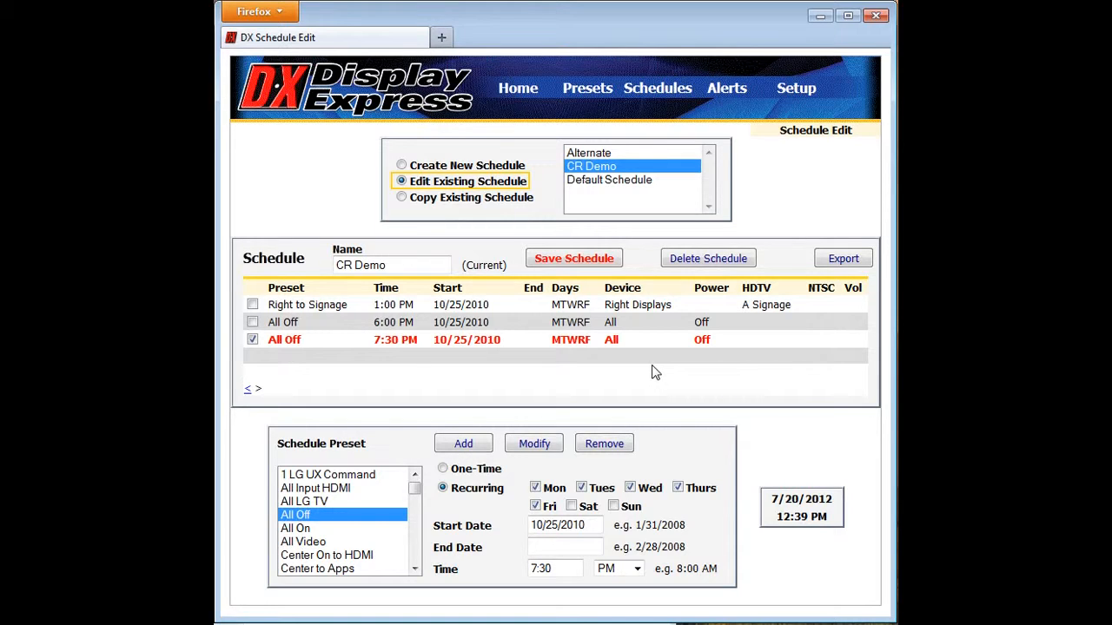
{"action": "left_click", "coordinate": [249, 390]}
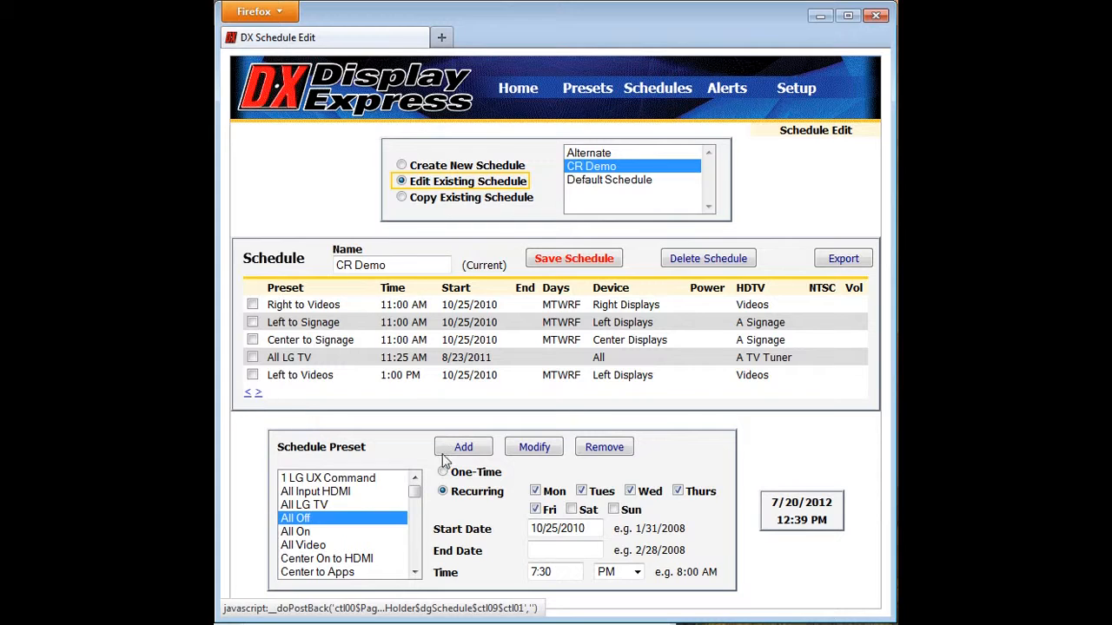
{"action": "left_click", "coordinate": [584, 259]}
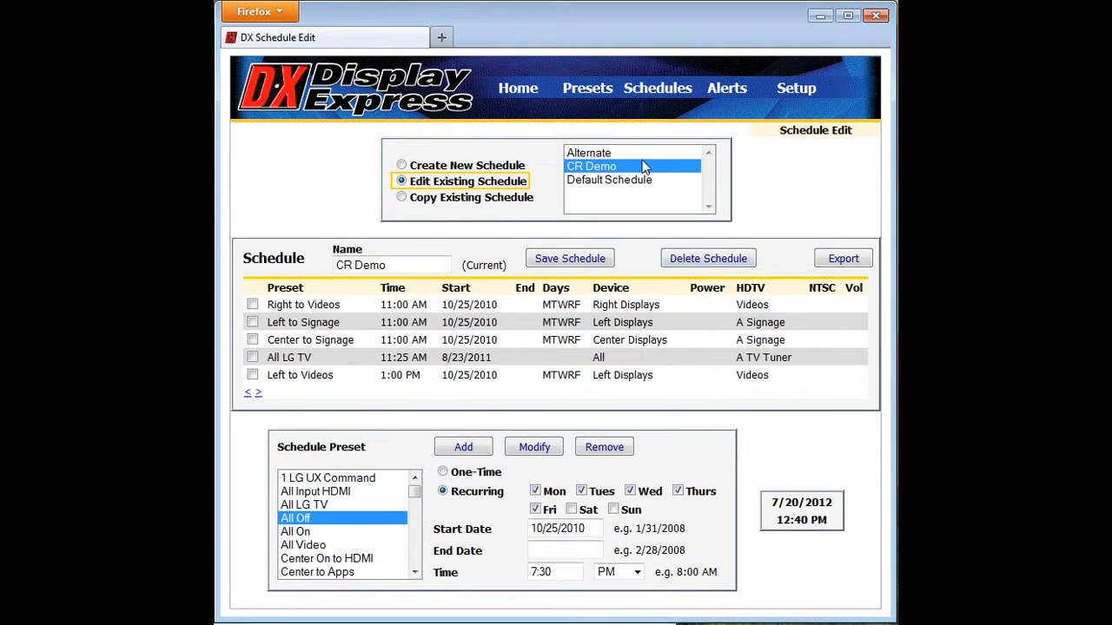
- Open the schedule control page to review the events of the edited CR Demo schedule
{"action": "mouse_move", "coordinate": [655, 76]}
{"action": "left_click", "coordinate": [646, 118]}
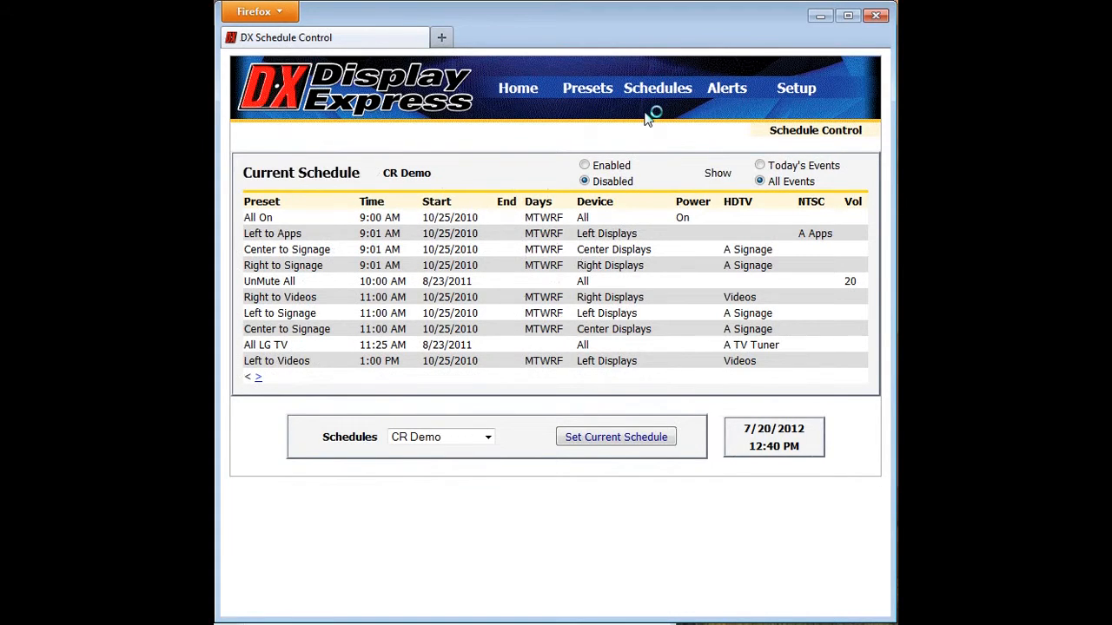
{"action": "mouse_move", "coordinate": [670, 95]}
- Open the alert control page, and activate the Weather Alert and turn it off again
{"action": "mouse_move", "coordinate": [730, 96]}
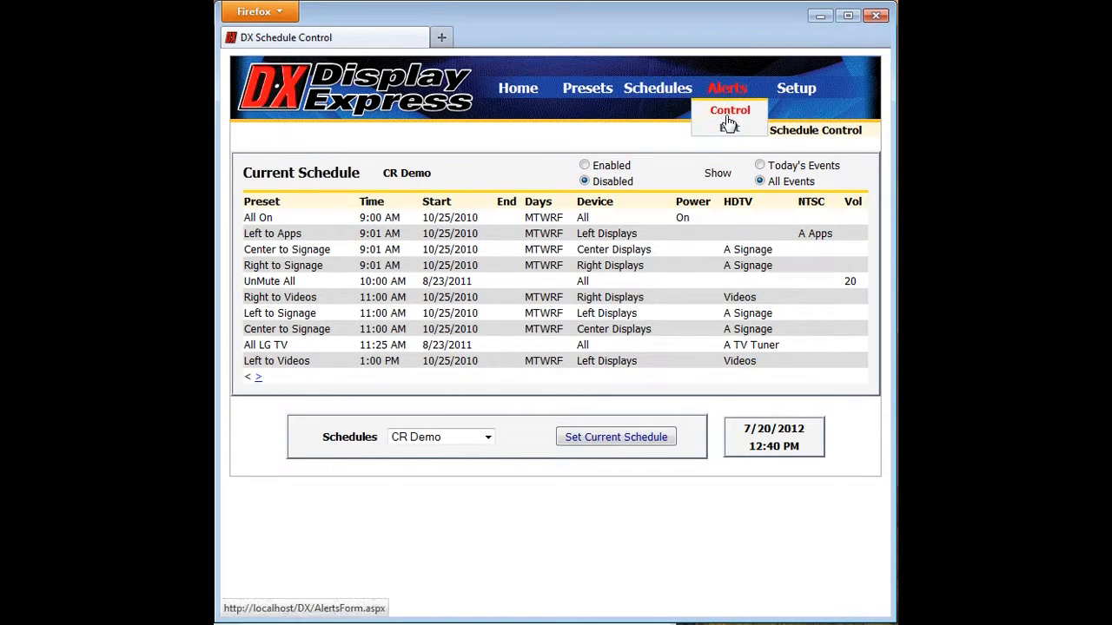
{"action": "left_click", "coordinate": [728, 121]}
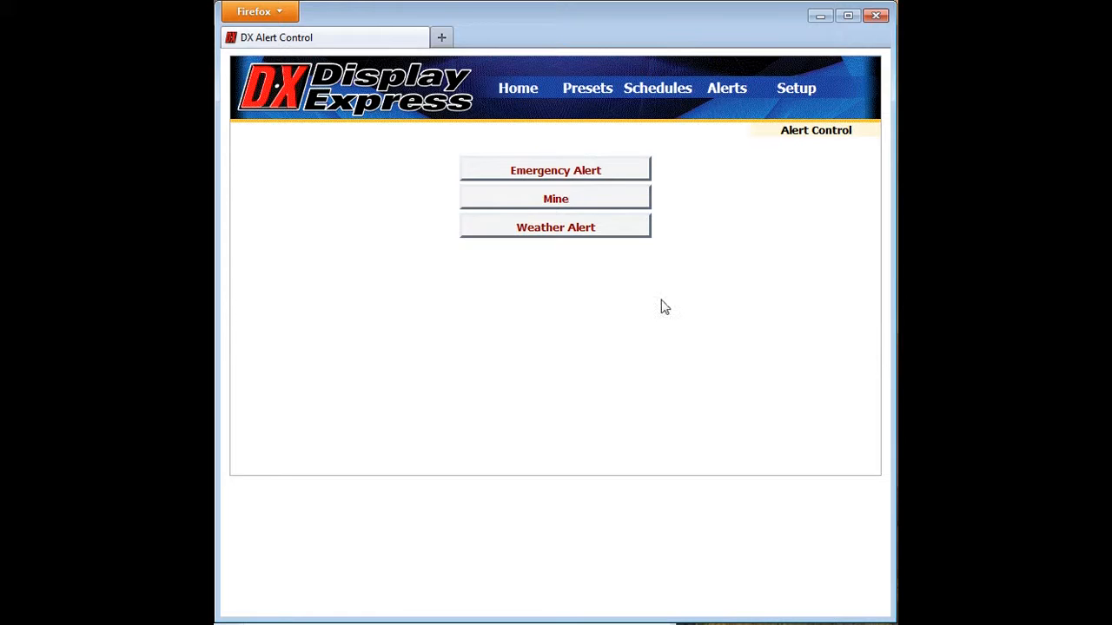
{"action": "left_click", "coordinate": [582, 228]}
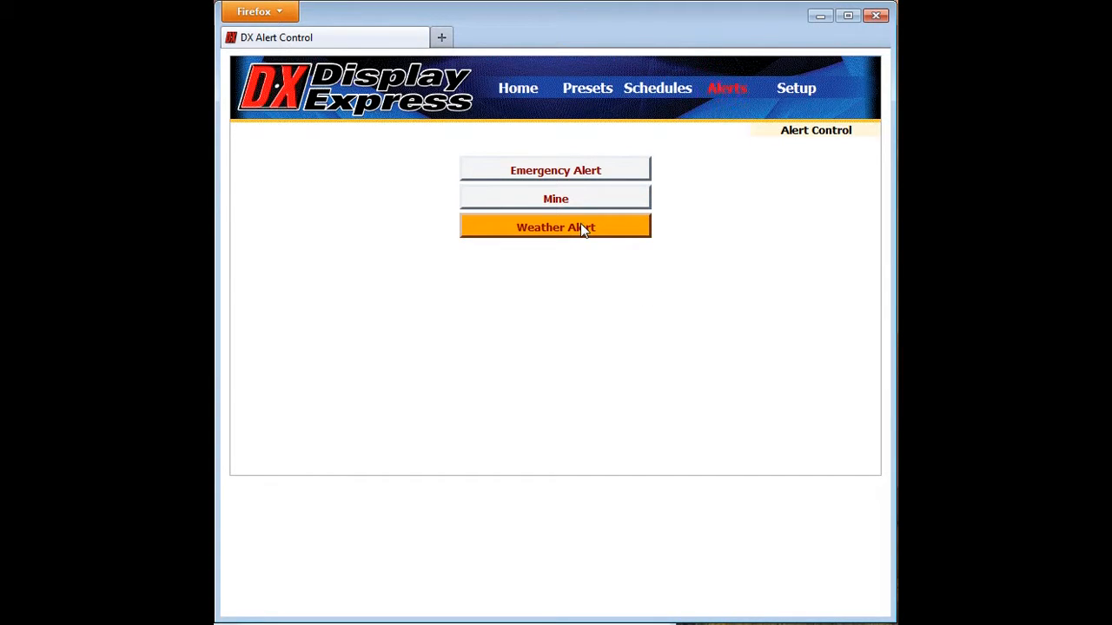
{"action": "left_click", "coordinate": [580, 224]}
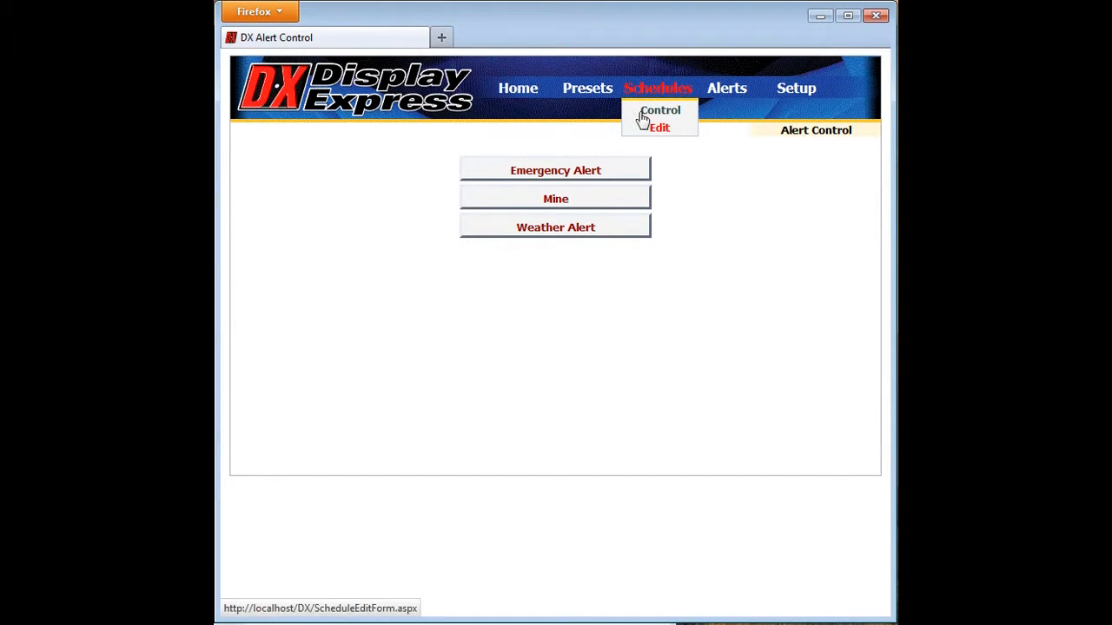
- Open the preset editor and load Weather Preset to examine its target displays and commands
{"action": "mouse_move", "coordinate": [587, 93]}
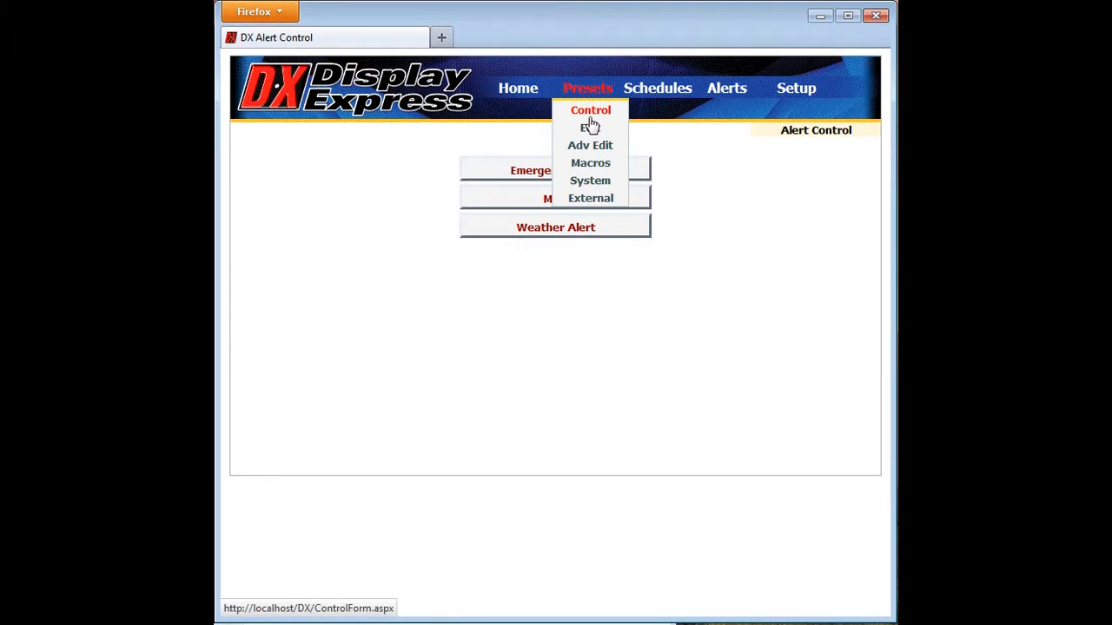
{"action": "left_click", "coordinate": [589, 129]}
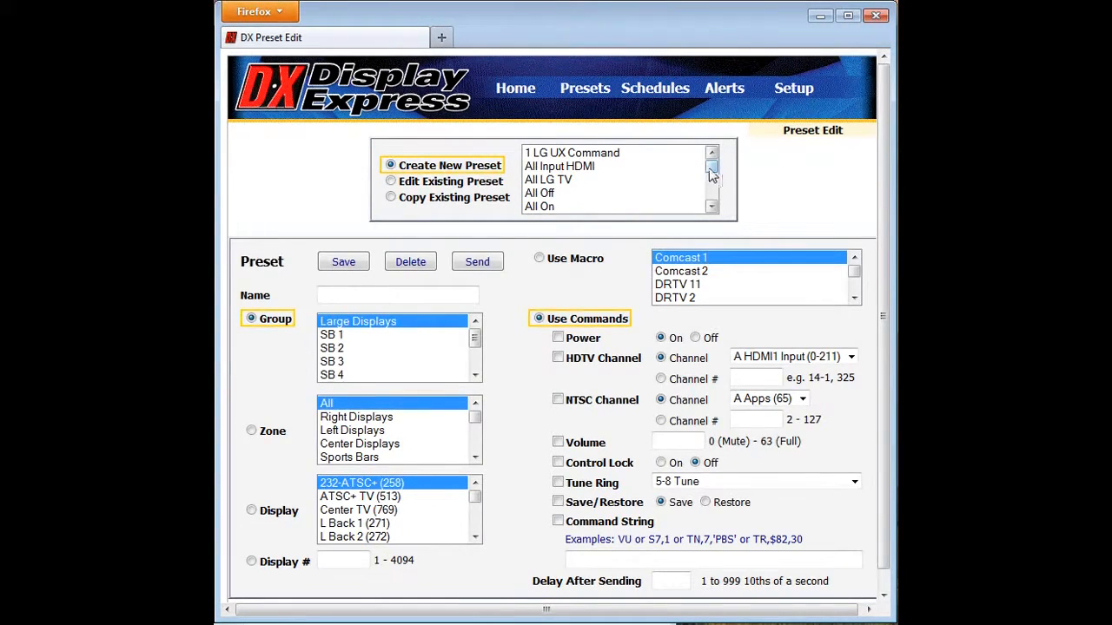
{"action": "left_click_drag", "start_coordinate": [710, 174], "coordinate": [710, 207]}
{"action": "left_click", "coordinate": [566, 209]}
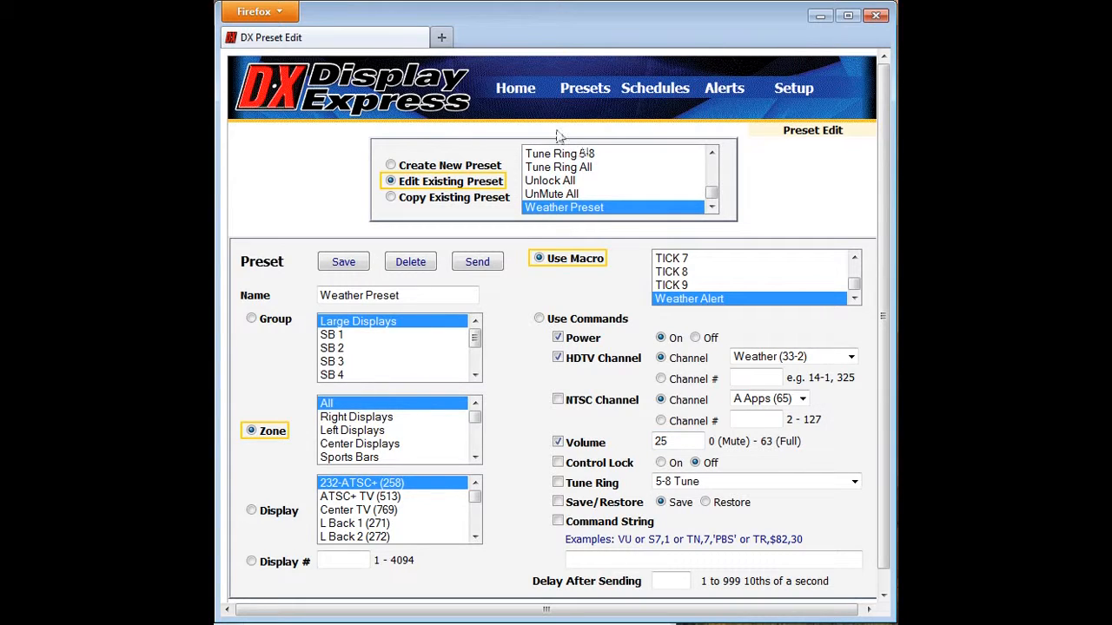
- Load the existing Emergency Alert in the alert editor and save it
{"action": "mouse_move", "coordinate": [793, 97]}
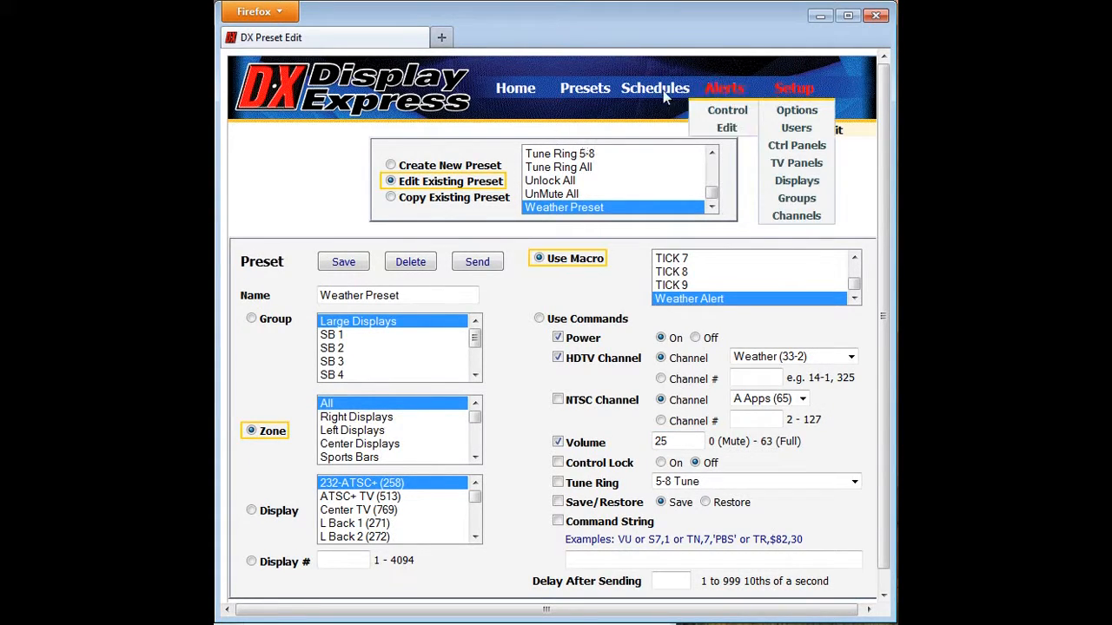
{"action": "mouse_move", "coordinate": [652, 91]}
{"action": "mouse_move", "coordinate": [721, 95]}
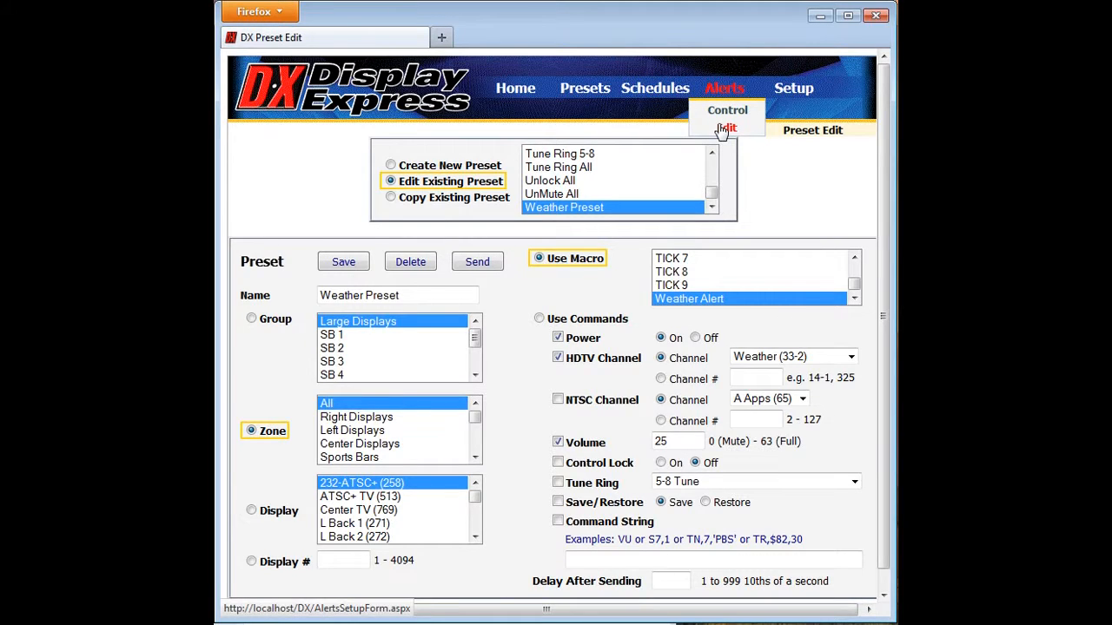
{"action": "left_click", "coordinate": [725, 127]}
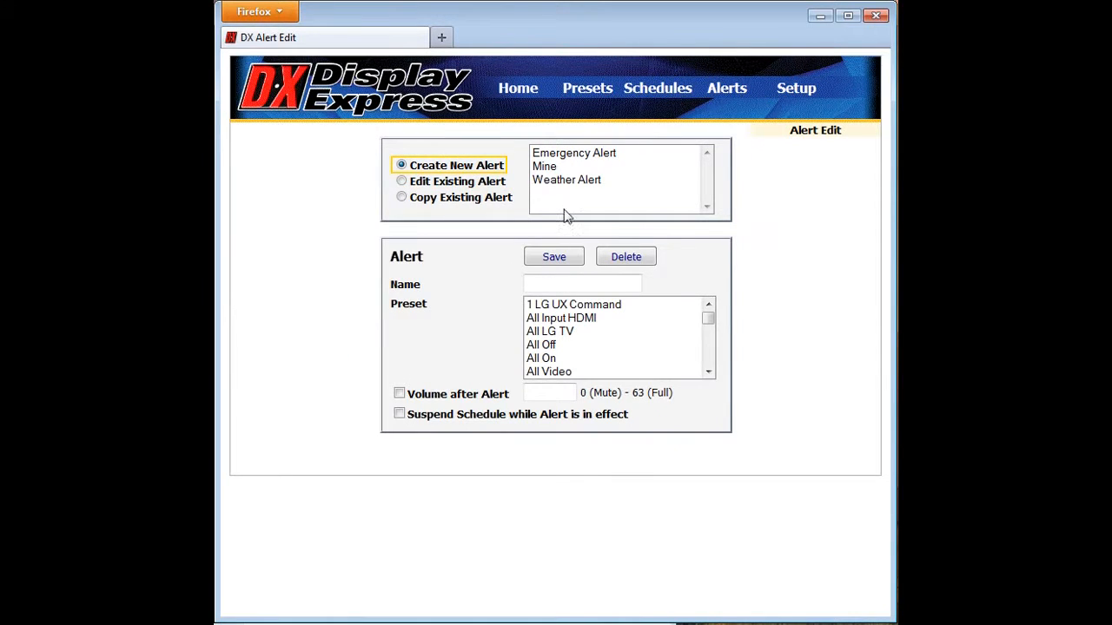
{"action": "left_click", "coordinate": [582, 154]}
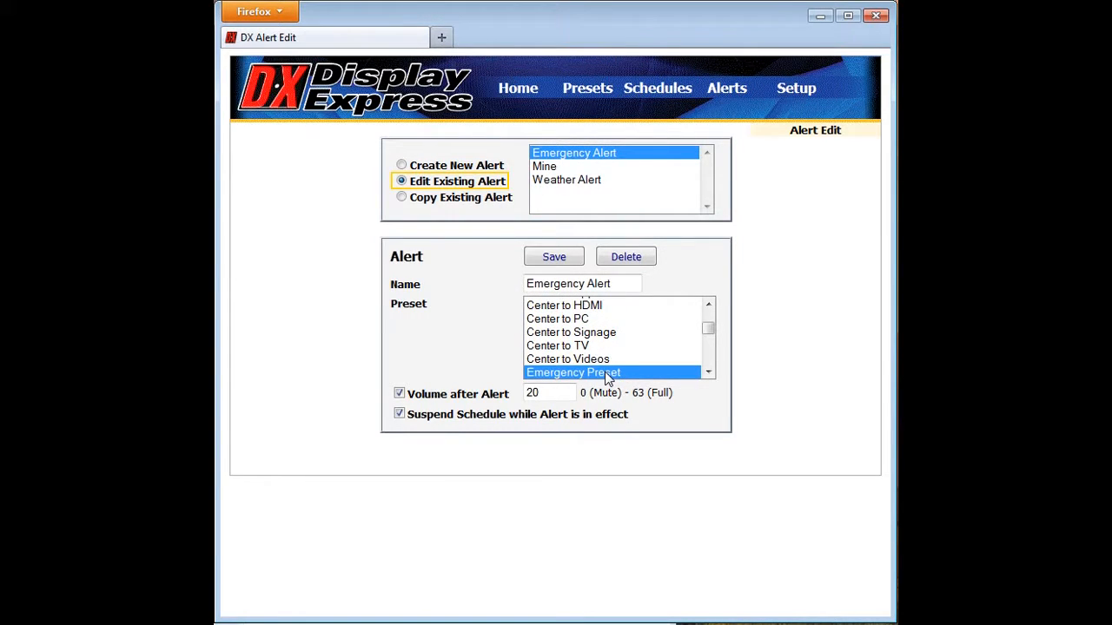
{"action": "left_click", "coordinate": [539, 394]}
{"action": "left_click", "coordinate": [569, 255]}
- Open the alert control page
{"action": "mouse_move", "coordinate": [721, 87]}
{"action": "left_click", "coordinate": [728, 113]}
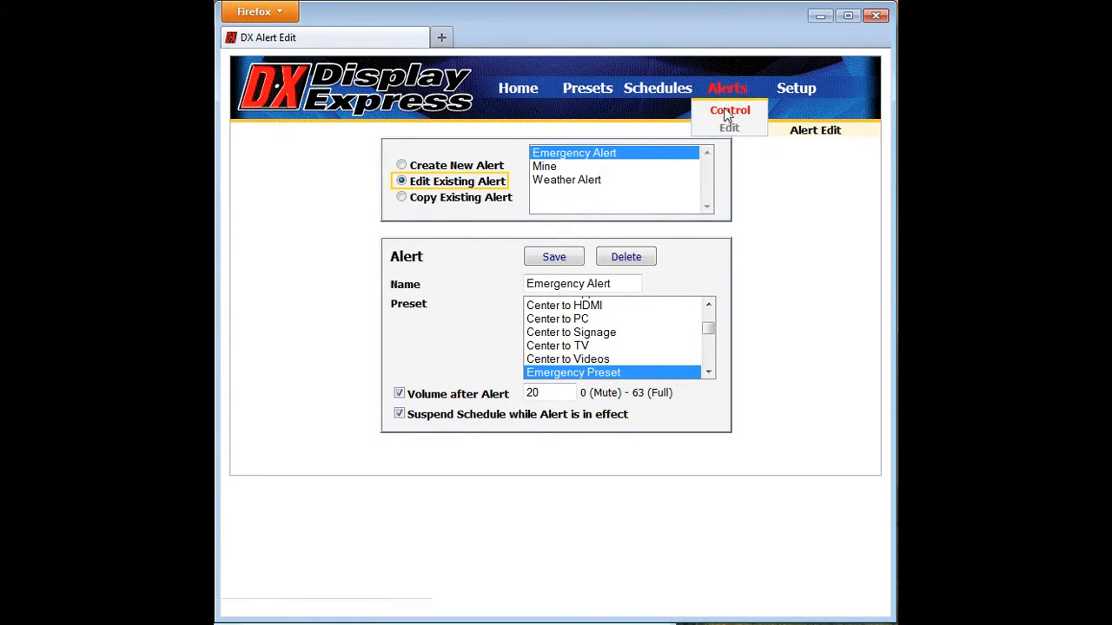